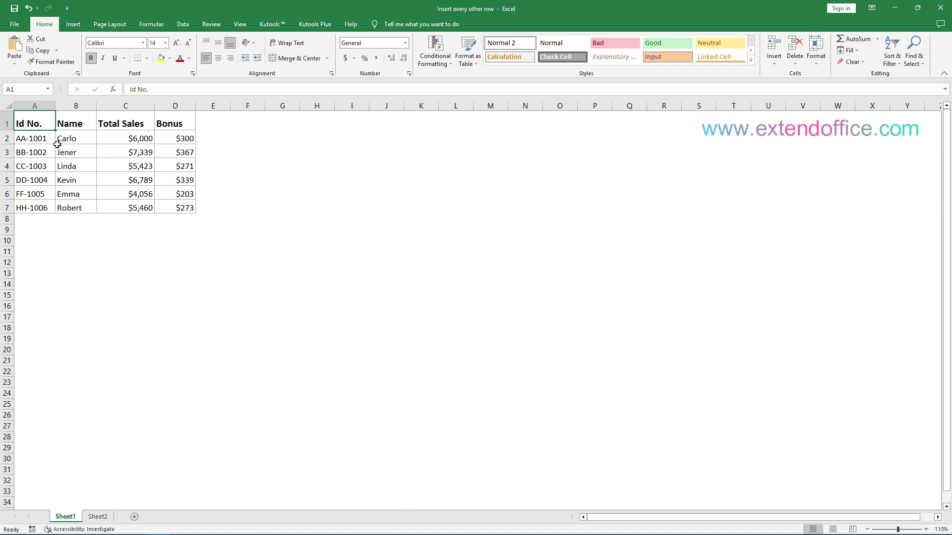
Select rows 2–7 on Sheet1 and insert a blank row above each sales record
{"action": "left_click", "coordinate": [8, 138]}
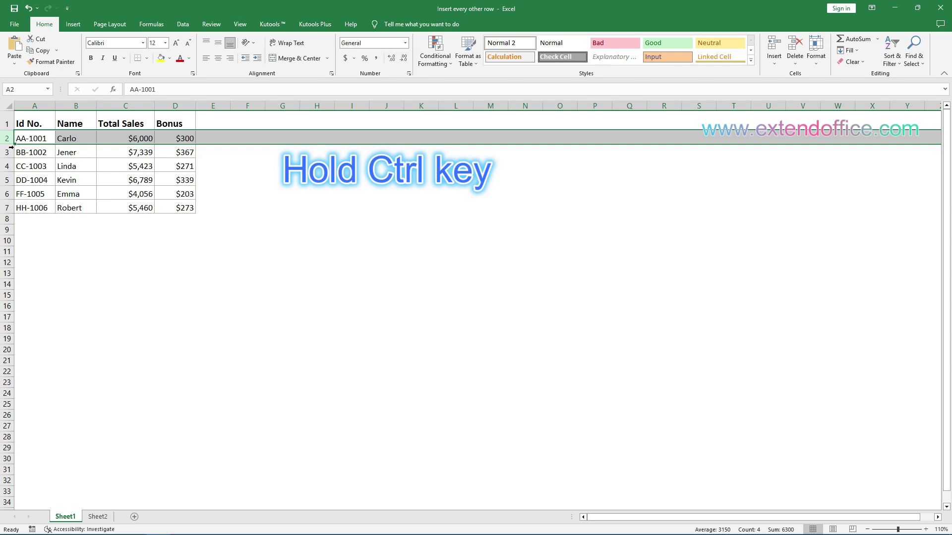
{"action": "left_click", "coordinate": [8, 152], "text": "ctrl"}
{"action": "left_click", "coordinate": [7, 166], "text": "ctrl"}
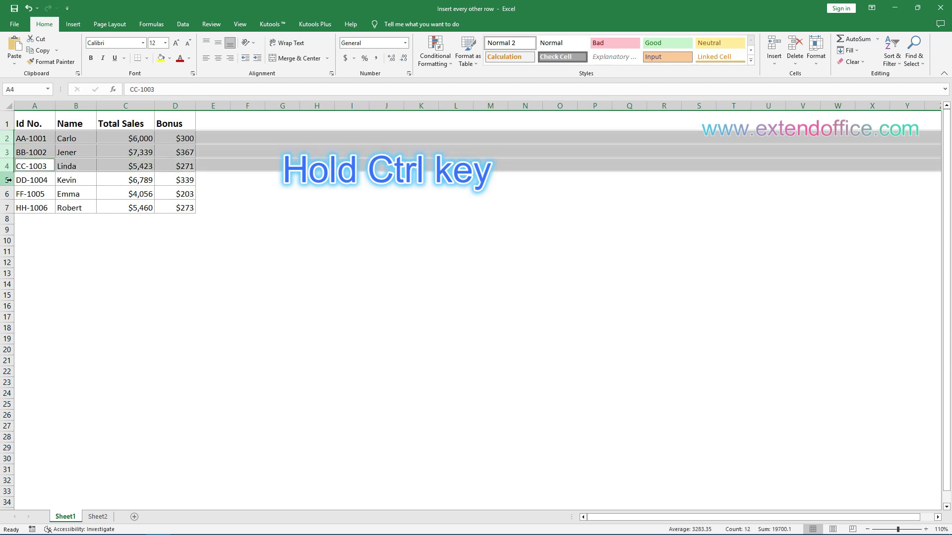
{"action": "left_click", "coordinate": [8, 194], "text": "ctrl"}
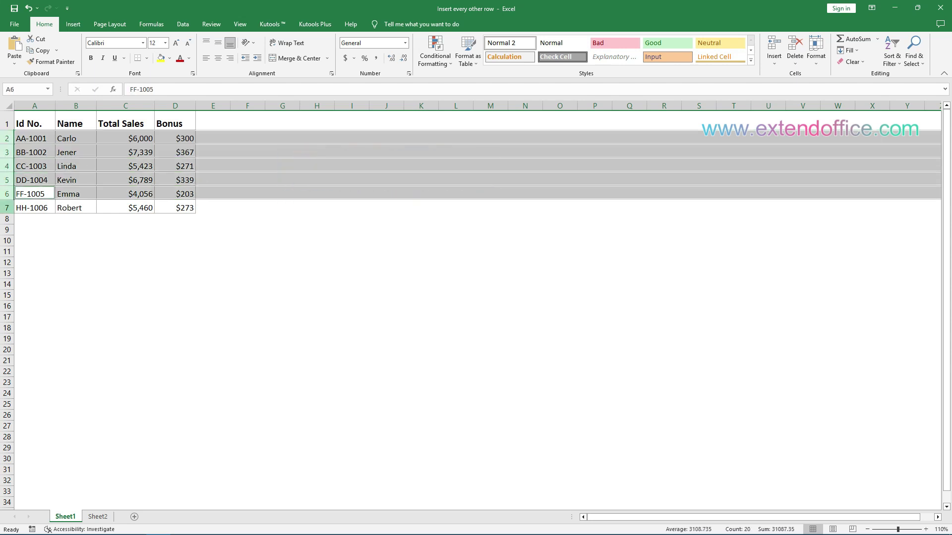
{"action": "left_click", "coordinate": [8, 207], "text": "ctrl"}
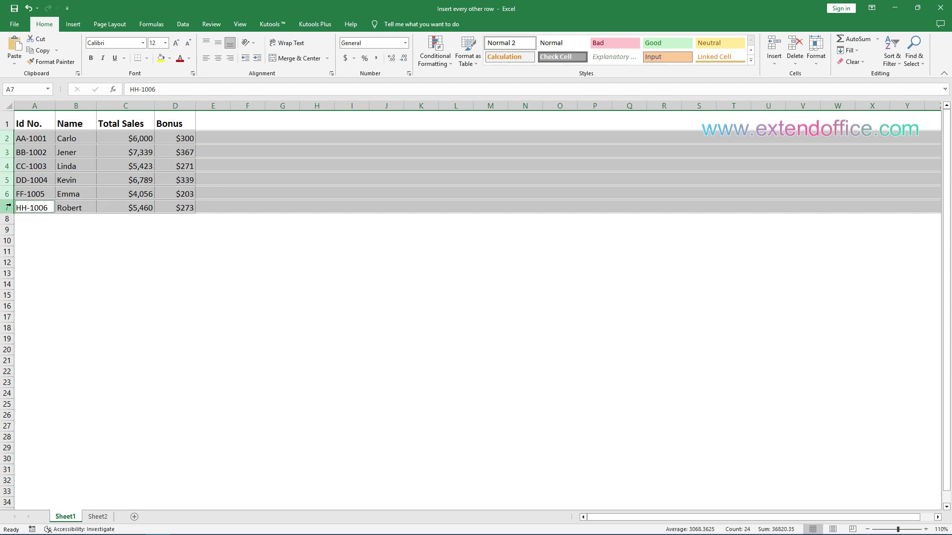
{"action": "right_click", "coordinate": [9, 139]}
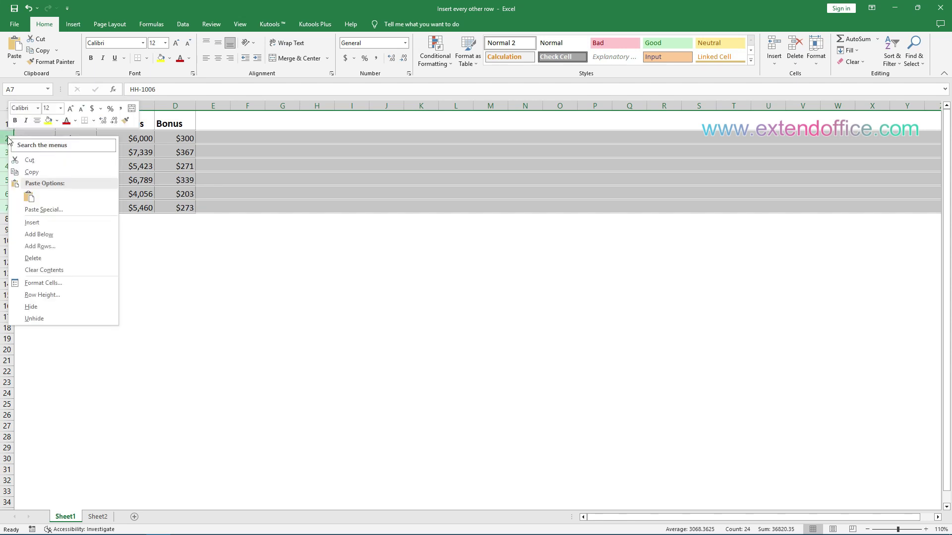
{"action": "left_click", "coordinate": [35, 223]}
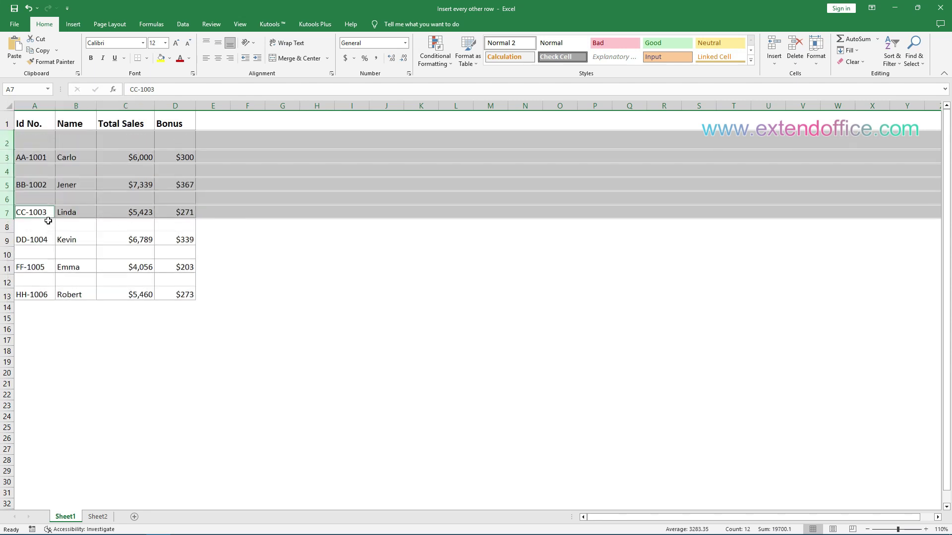
{"action": "left_click", "coordinate": [401, 252]}
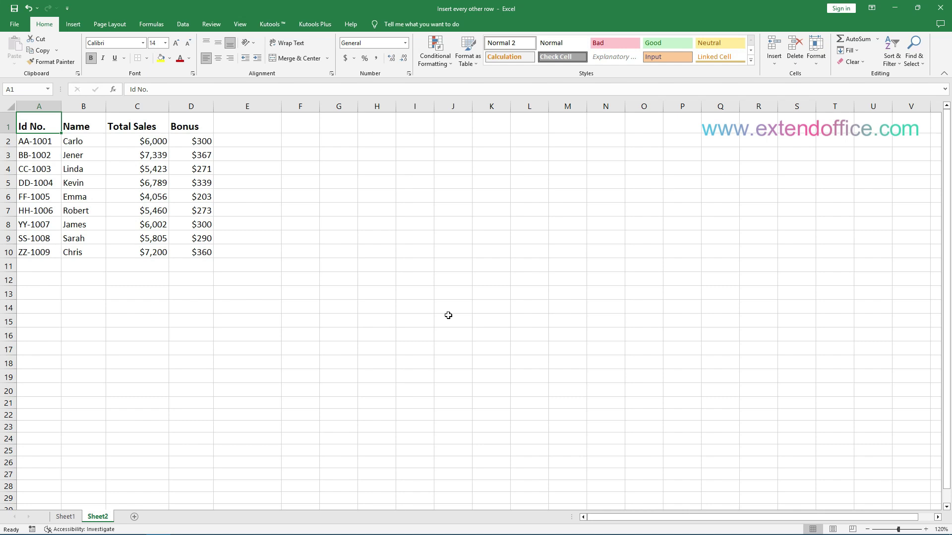
Enter the header 'Helper column' in E1, with 1 and 2 below it
{"action": "double_click", "coordinate": [229, 126]}
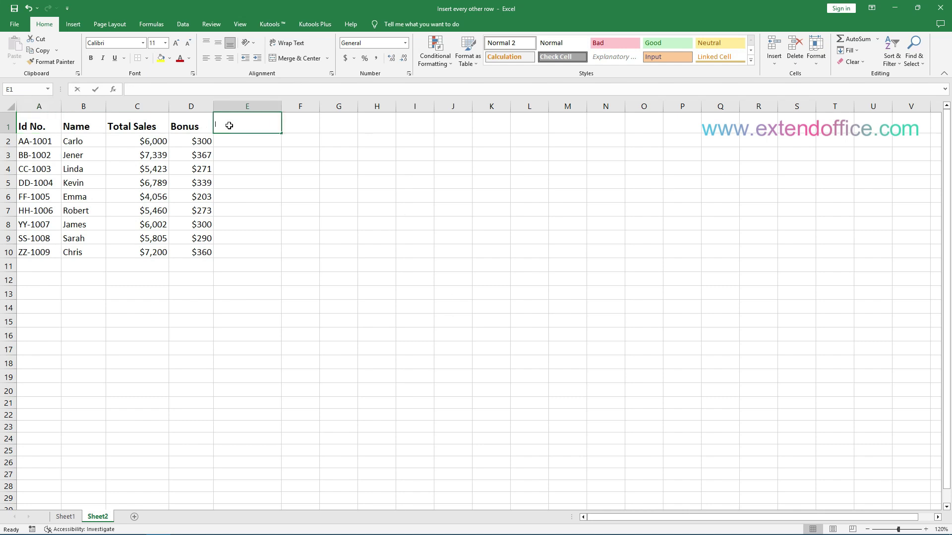
{"action": "type", "text": "Helper c"}
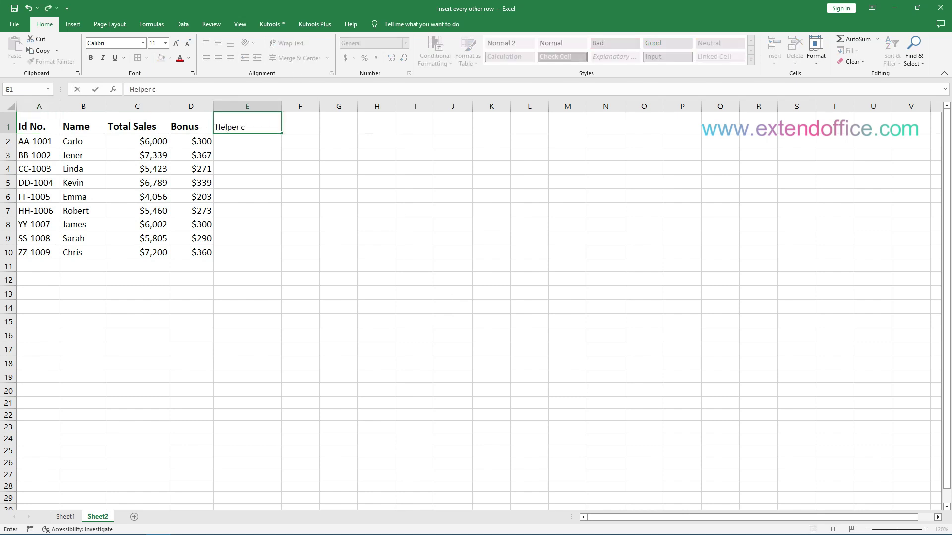
{"action": "type", "text": "olumn"}
{"action": "left_click", "coordinate": [241, 140]}
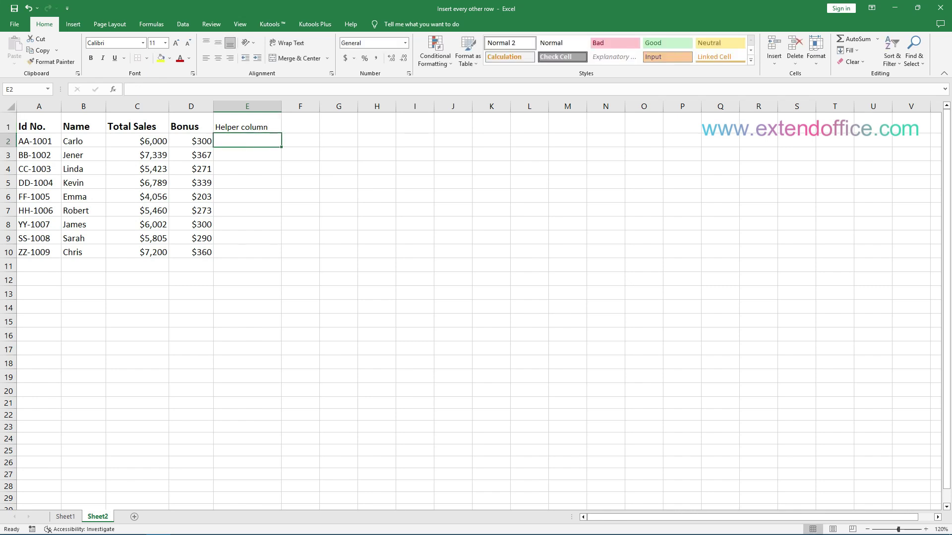
{"action": "type", "text": "1"}
{"action": "key", "text": "Return"}
{"action": "type", "text": "2"}
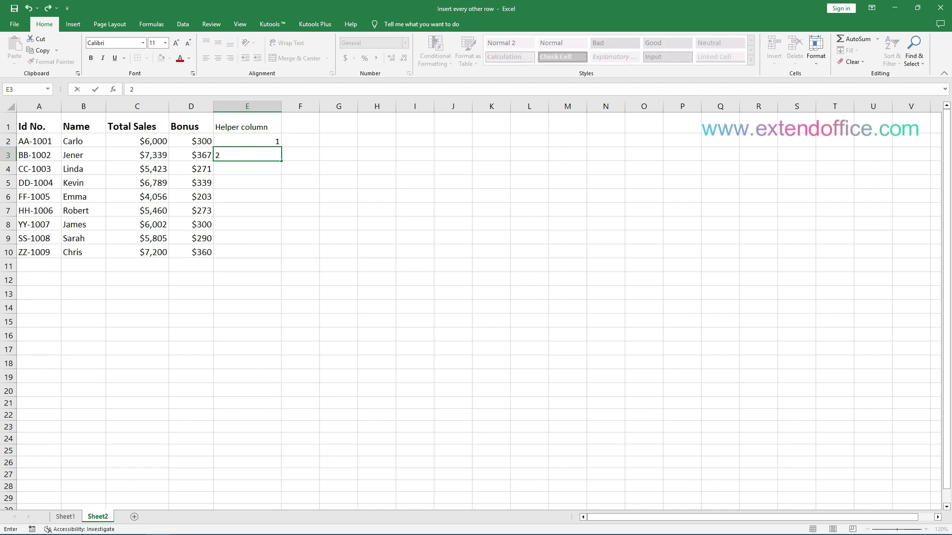
Extend the helper series to 9, then copy the 1–9 numbers and paste them at E11
{"action": "left_click_drag", "start_coordinate": [276, 139], "coordinate": [279, 257]}
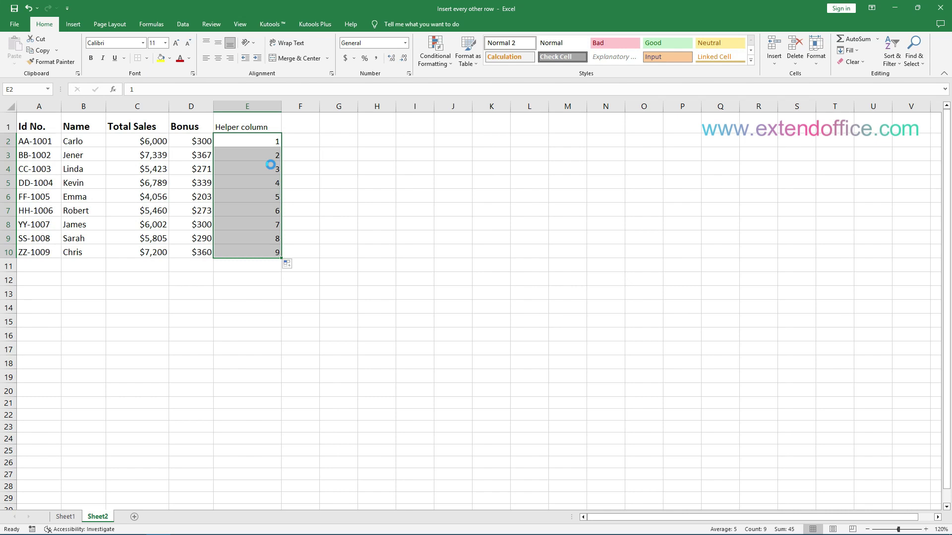
{"action": "key", "text": "ctrl+c"}
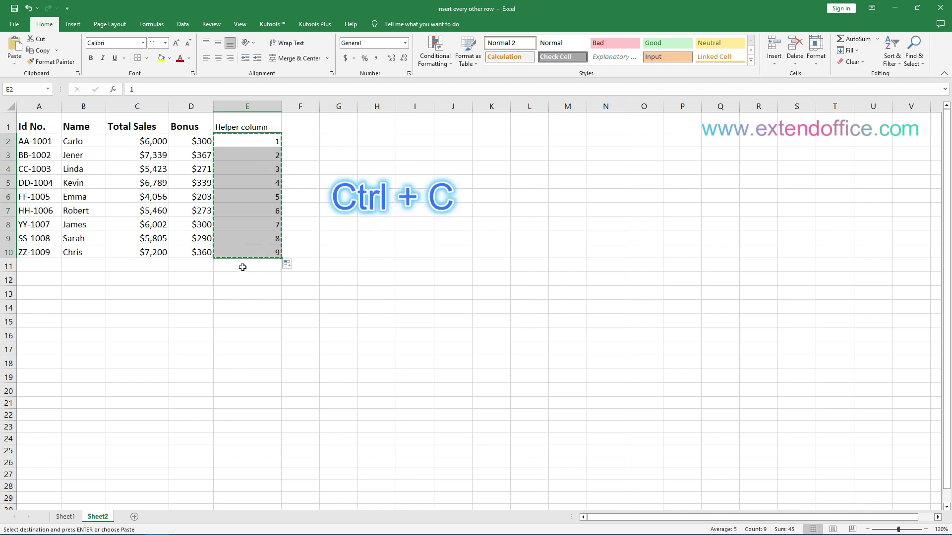
{"action": "left_click", "coordinate": [239, 268]}
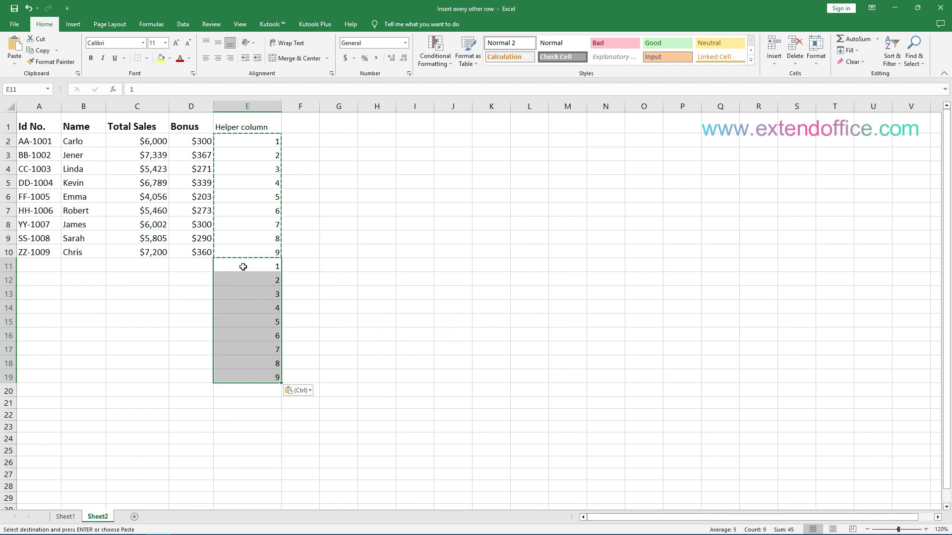
{"action": "left_click_drag", "start_coordinate": [253, 124], "coordinate": [262, 376]}
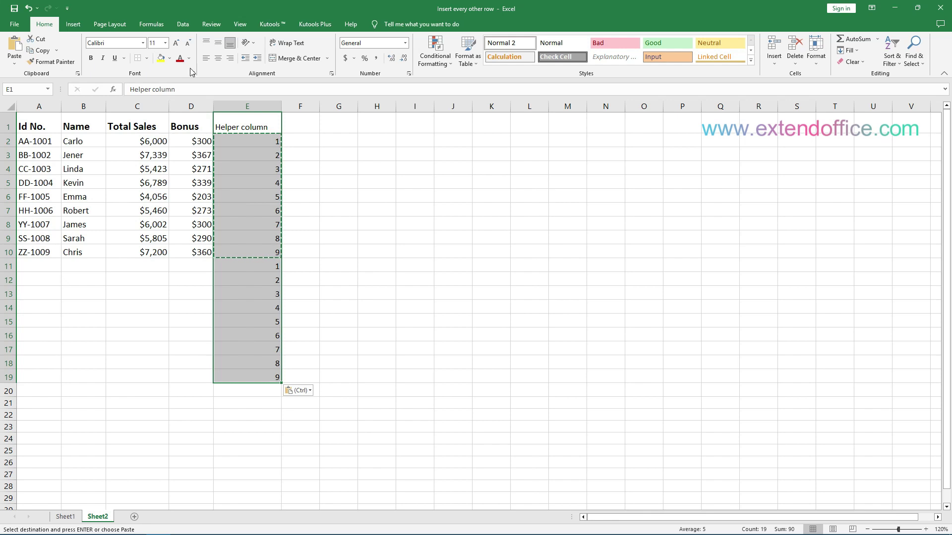
Sort the expanded table by Helper column smallest to largest, then delete the helper numbers
{"action": "left_click", "coordinate": [187, 26]}
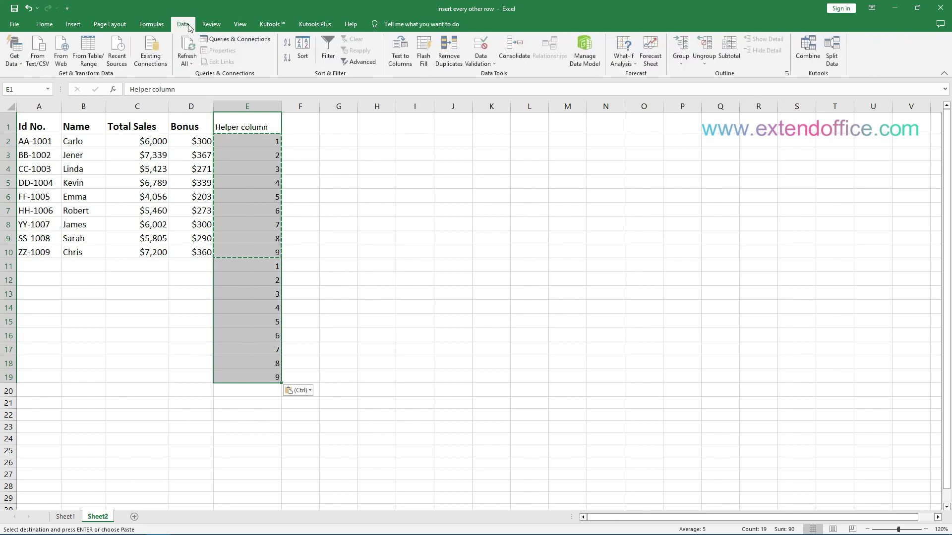
{"action": "left_click", "coordinate": [303, 47]}
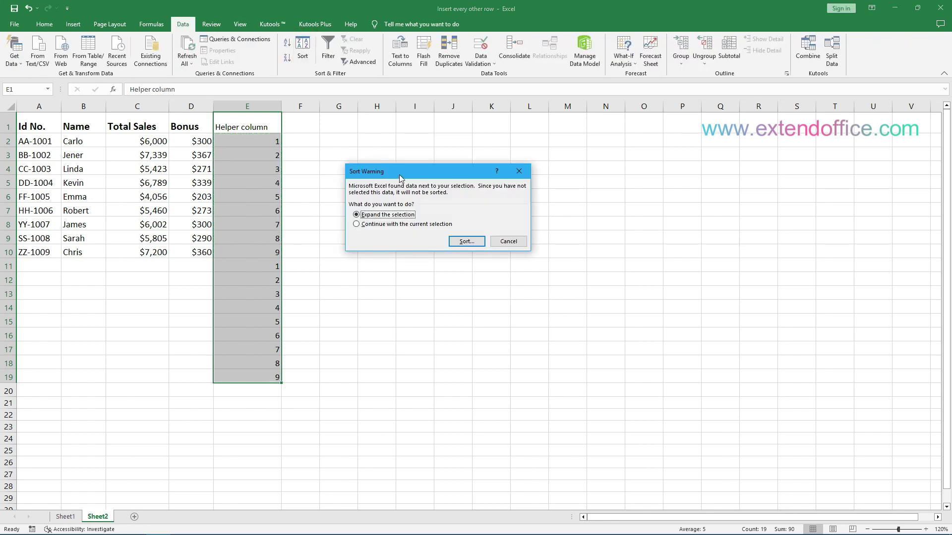
{"action": "left_click_drag", "start_coordinate": [400, 175], "coordinate": [354, 158]}
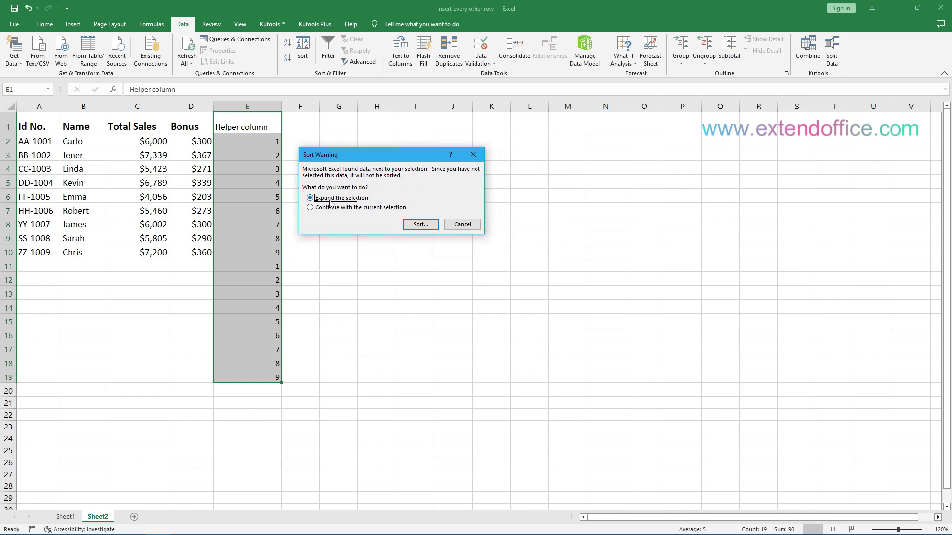
{"action": "left_click", "coordinate": [416, 224]}
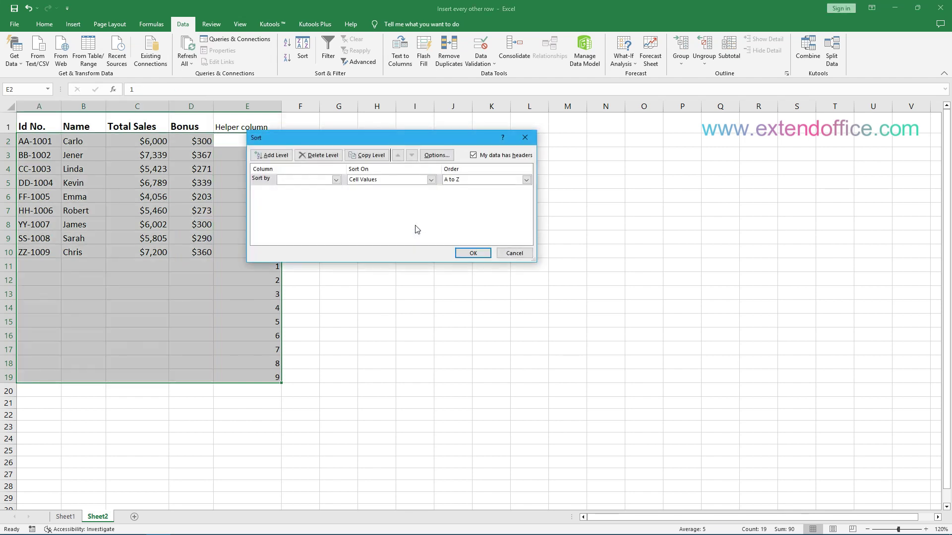
{"action": "left_click_drag", "start_coordinate": [350, 137], "coordinate": [391, 146]}
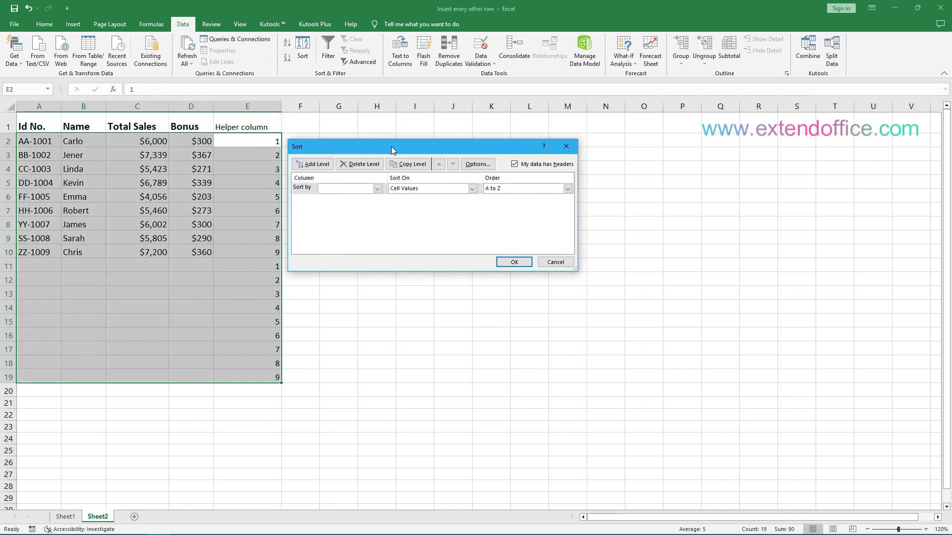
{"action": "left_click", "coordinate": [377, 188]}
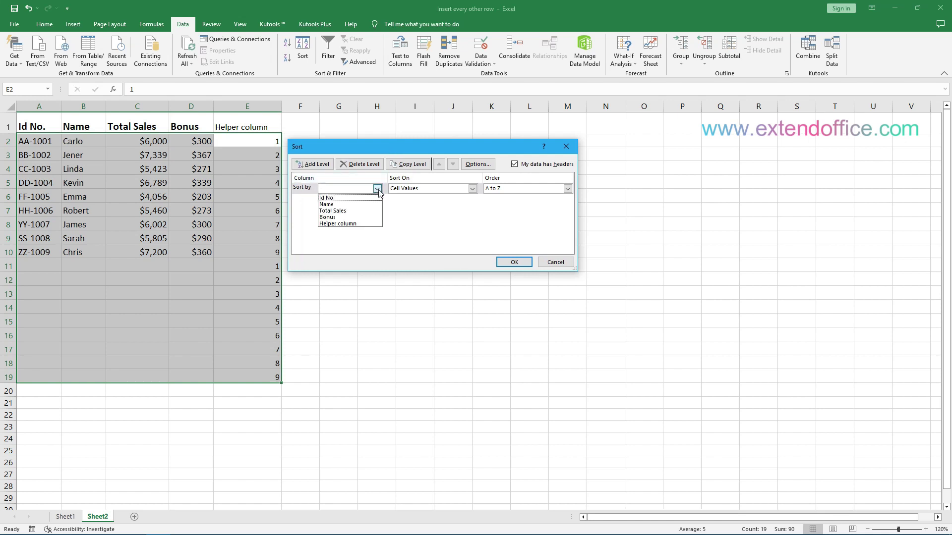
{"action": "left_click", "coordinate": [338, 224]}
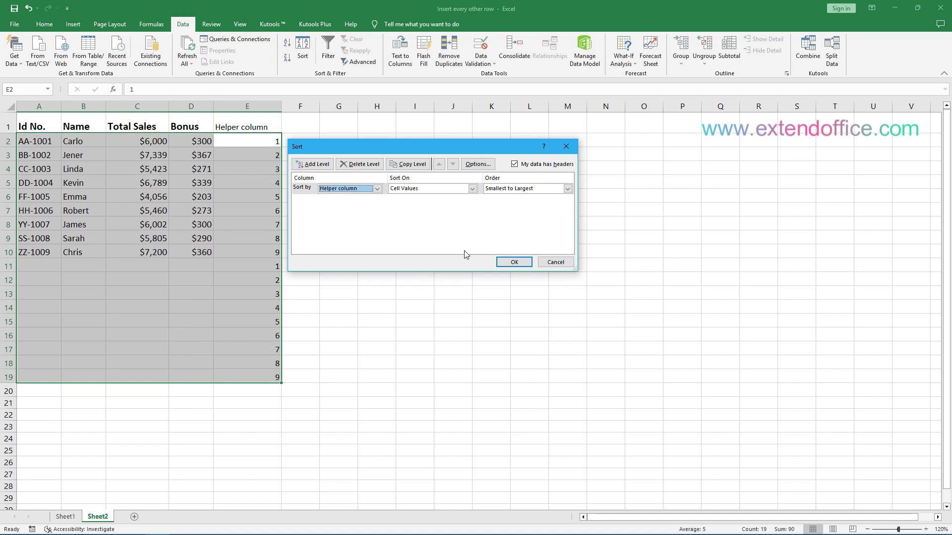
{"action": "left_click", "coordinate": [512, 262]}
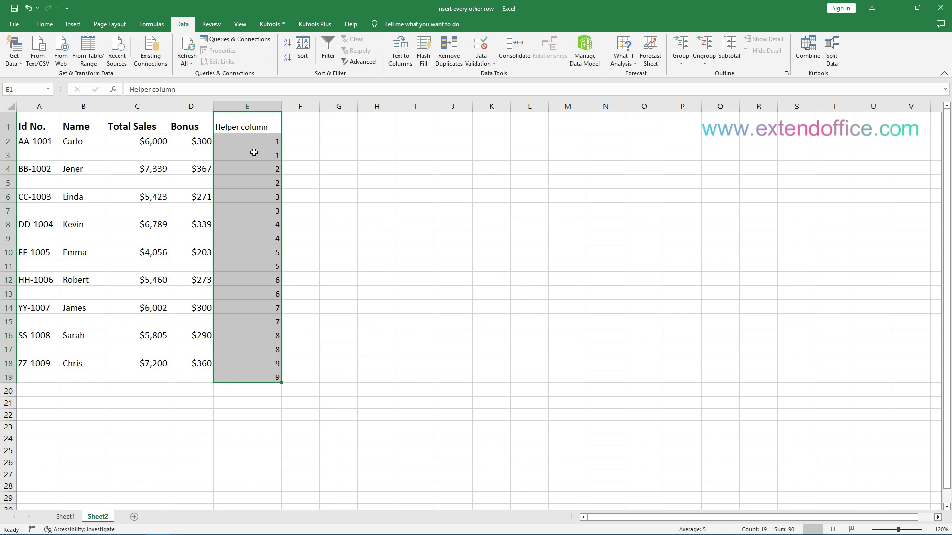
{"action": "key", "text": "Delete"}
{"action": "left_click", "coordinate": [399, 229]}
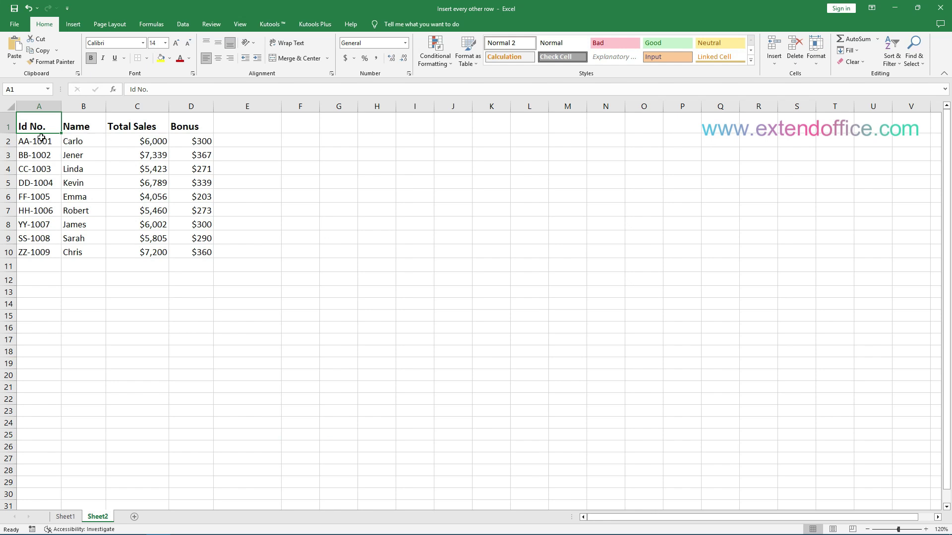
Use Kutools Insert Blank Rows & Columns on A2:D10: blank rows, interval 2, 1 row
{"action": "left_click_drag", "start_coordinate": [42, 137], "coordinate": [190, 249]}
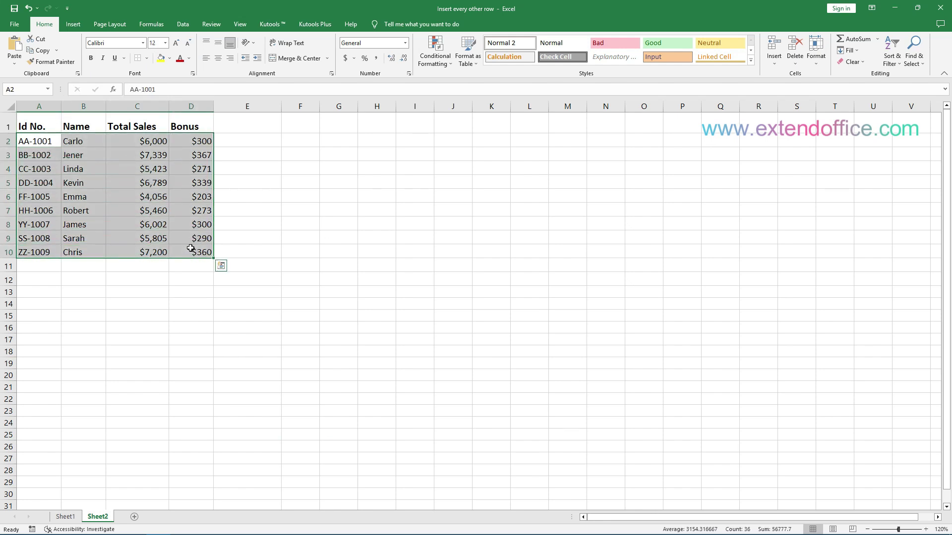
{"action": "left_click", "coordinate": [273, 26]}
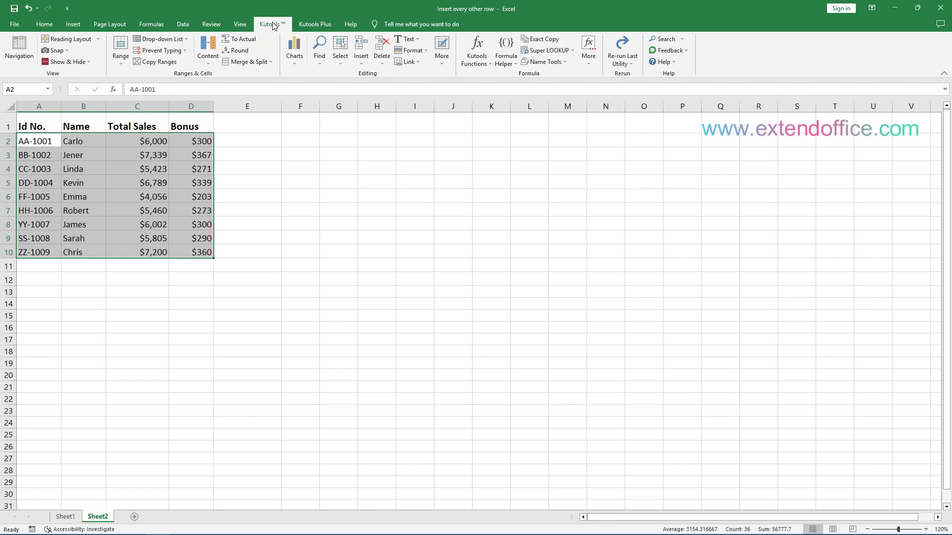
{"action": "left_click", "coordinate": [362, 62]}
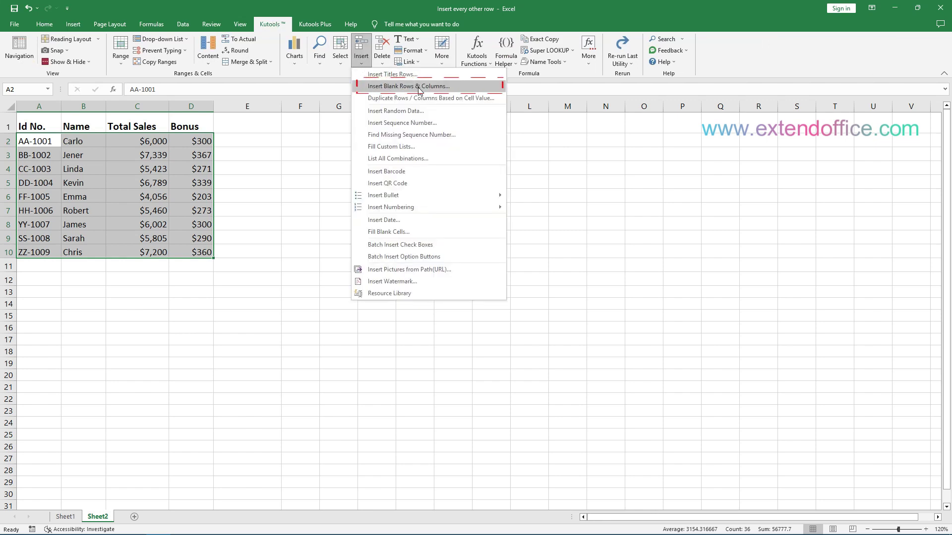
{"action": "left_click", "coordinate": [399, 86]}
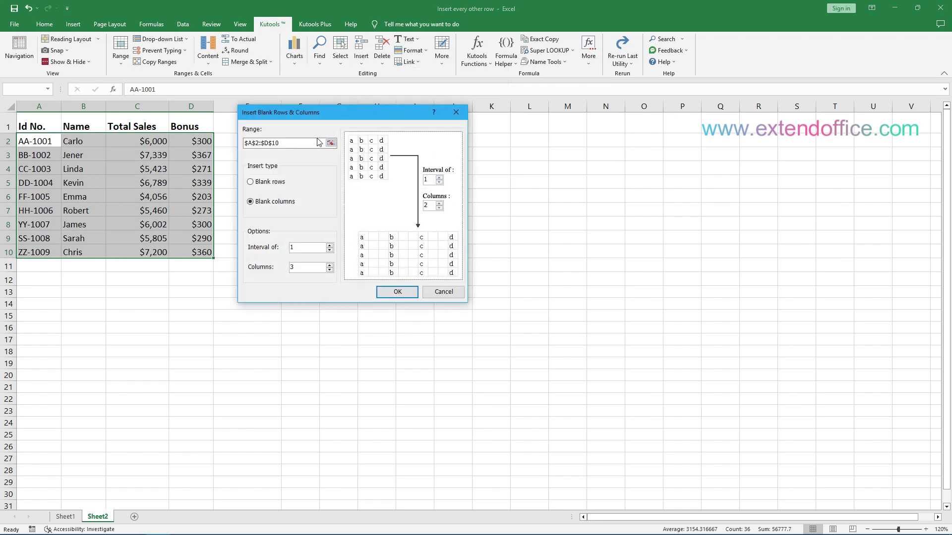
{"action": "left_click", "coordinate": [253, 185]}
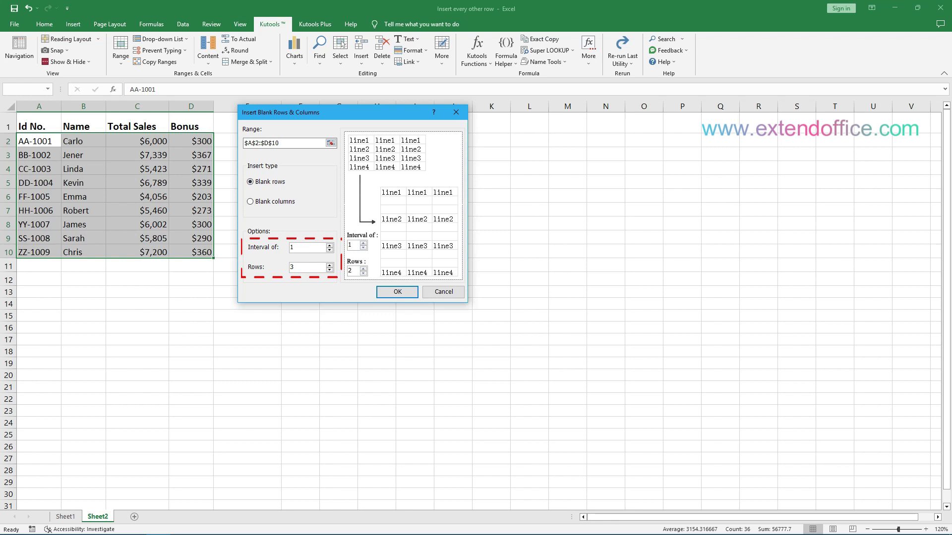
{"action": "left_click_drag", "start_coordinate": [296, 247], "coordinate": [286, 248]}
{"action": "type", "text": "2"}
{"action": "double_click", "coordinate": [290, 268]}
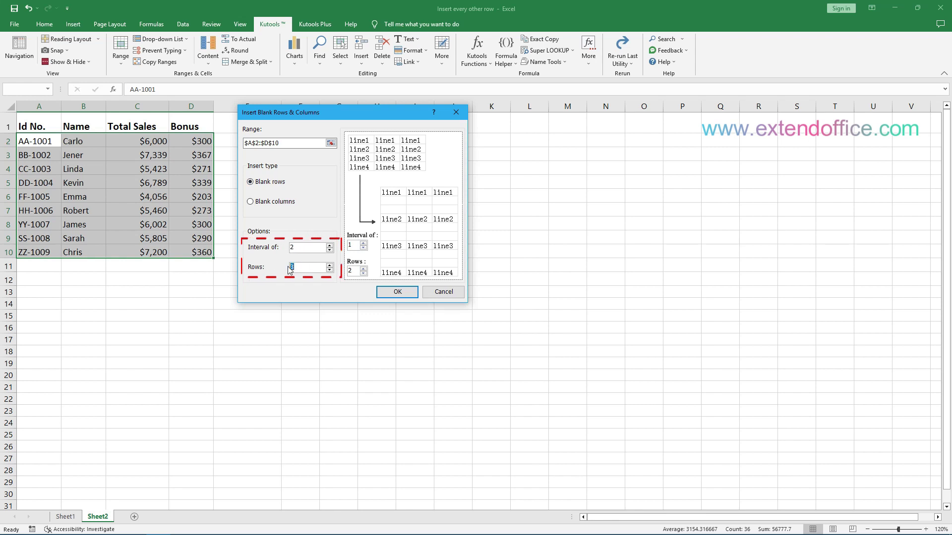
{"action": "type", "text": "1"}
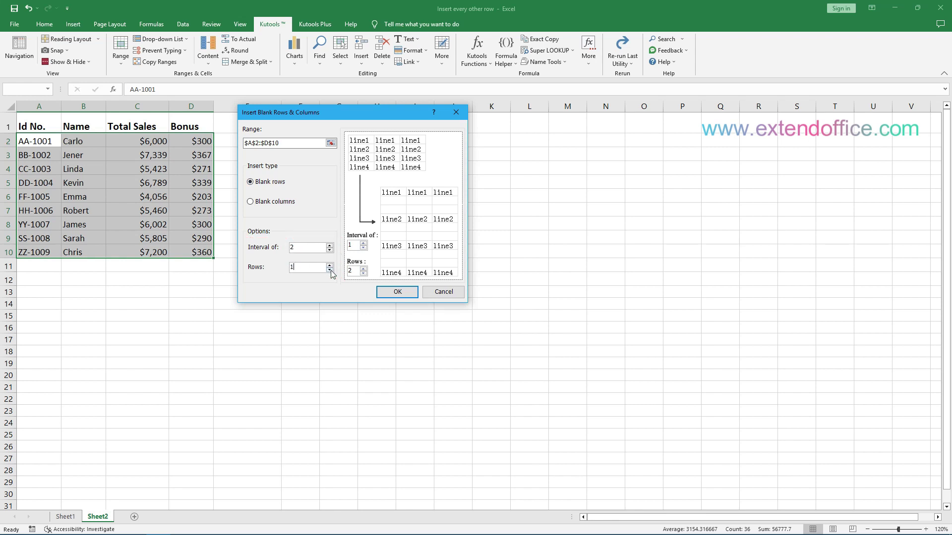
{"action": "left_click", "coordinate": [397, 291]}
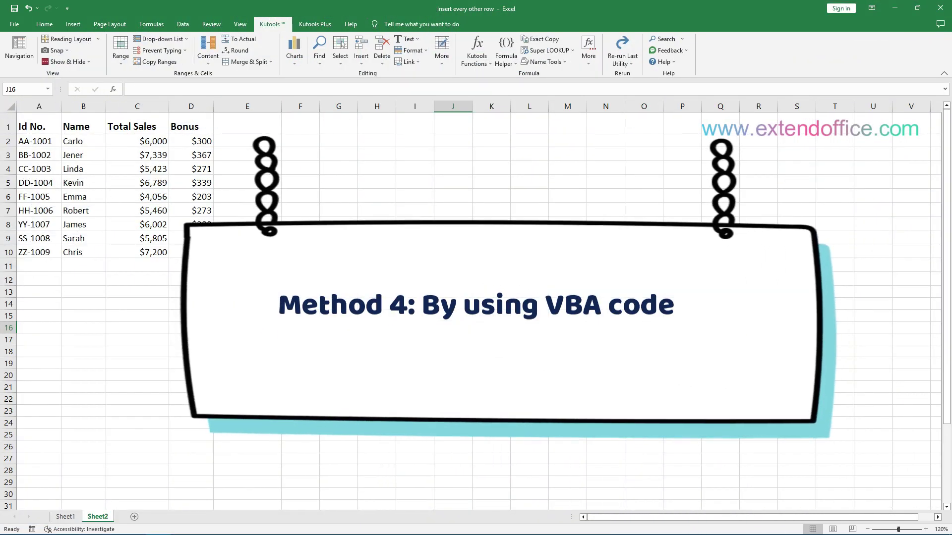
Open the VBA editor, add a new module and paste in the InsertRowsAtIntervals code
{"action": "key", "text": "alt+F11"}
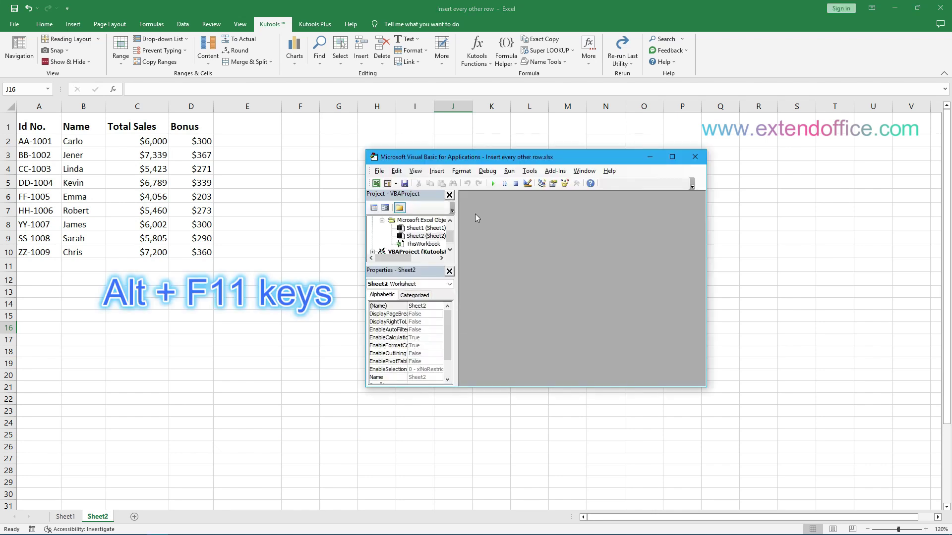
{"action": "left_click", "coordinate": [437, 172]}
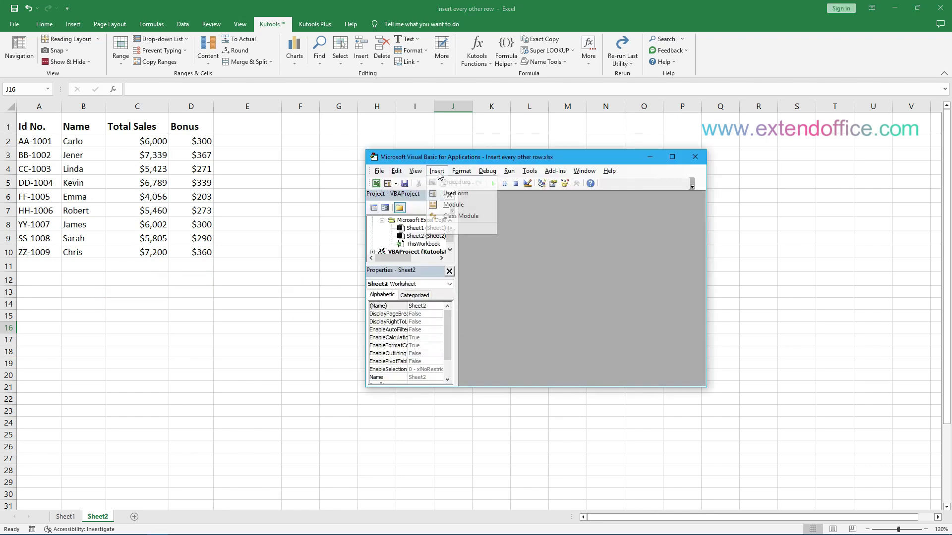
{"action": "left_click", "coordinate": [453, 204]}
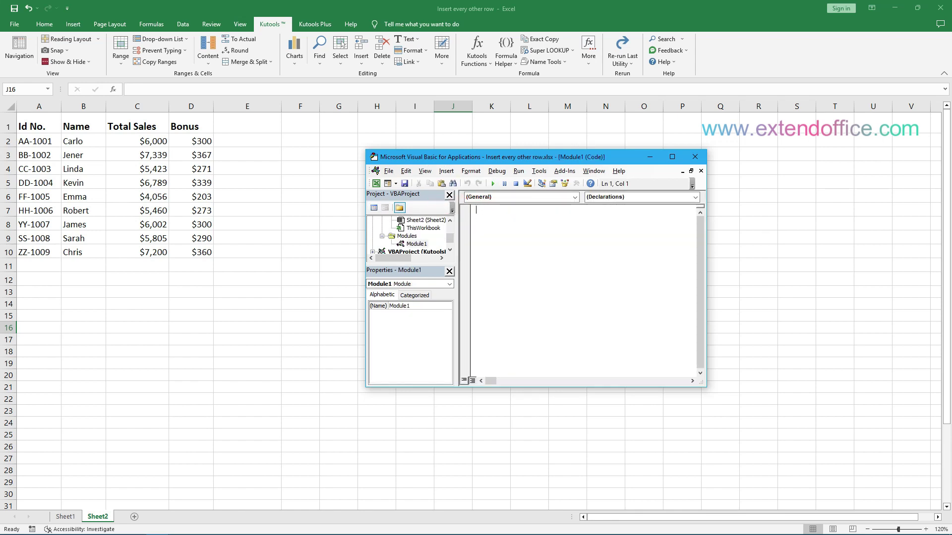
{"action": "key", "text": "ctrl+v"}
{"action": "scroll", "coordinate": [703, 276], "scroll_direction": "up", "scroll_amount": 2}
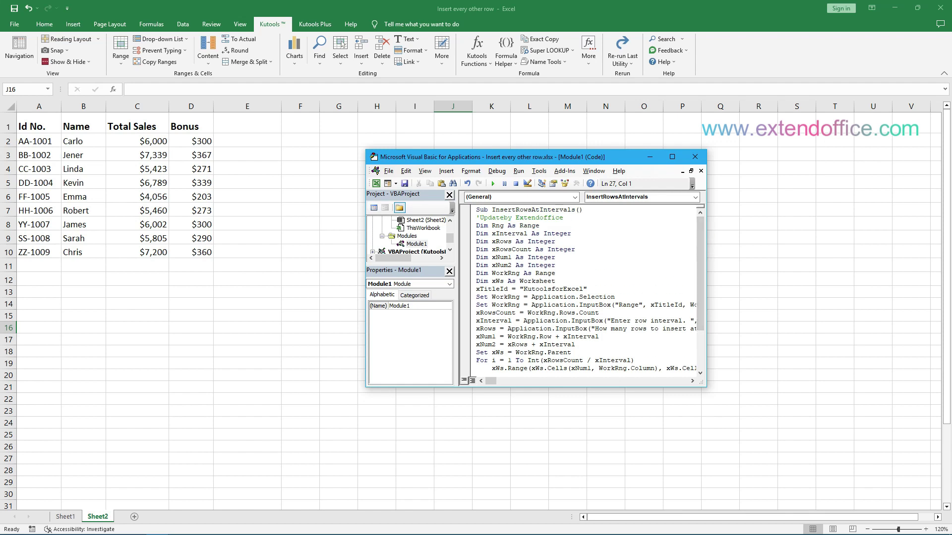
Run InsertRowsAtIntervals on A2:D10 with interval 2 and 1 row, then close the editor
{"action": "left_click", "coordinate": [493, 184]}
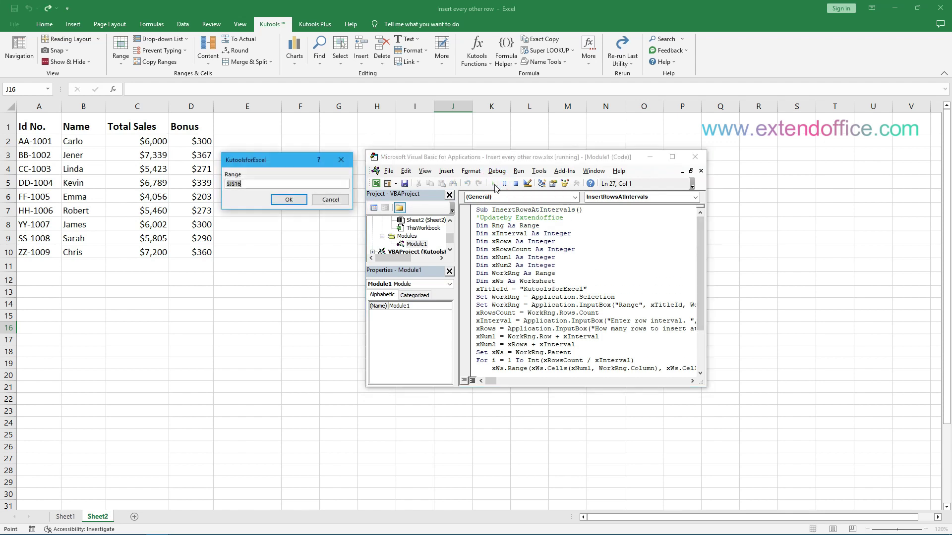
{"action": "left_click_drag", "start_coordinate": [266, 160], "coordinate": [264, 167]}
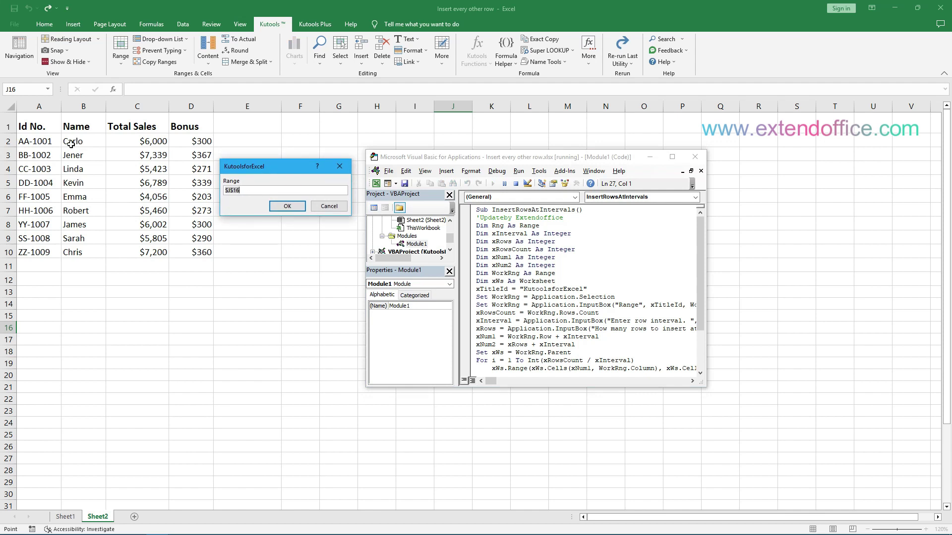
{"action": "left_click_drag", "start_coordinate": [39, 140], "coordinate": [208, 251]}
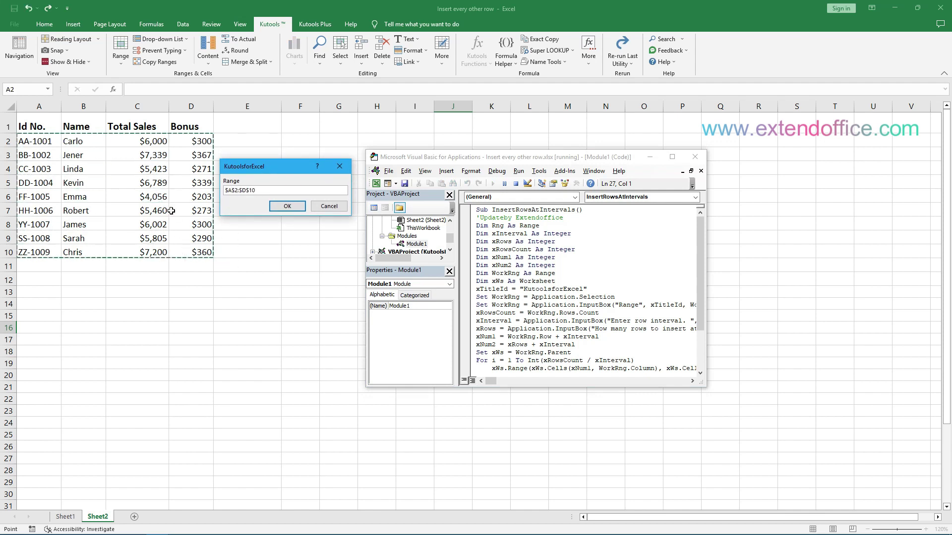
{"action": "left_click", "coordinate": [287, 206]}
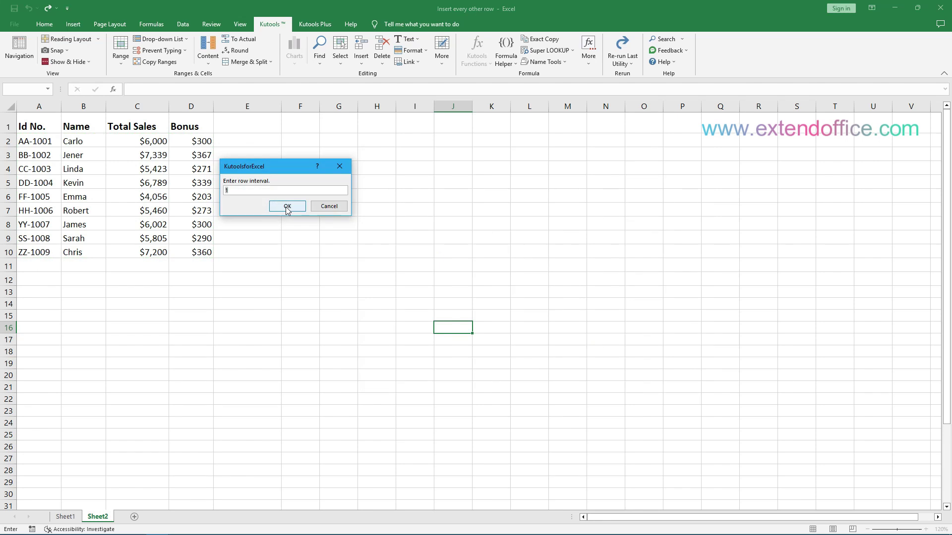
{"action": "type", "text": "1"}
{"action": "type", "text": "2"}
{"action": "left_click", "coordinate": [286, 206]}
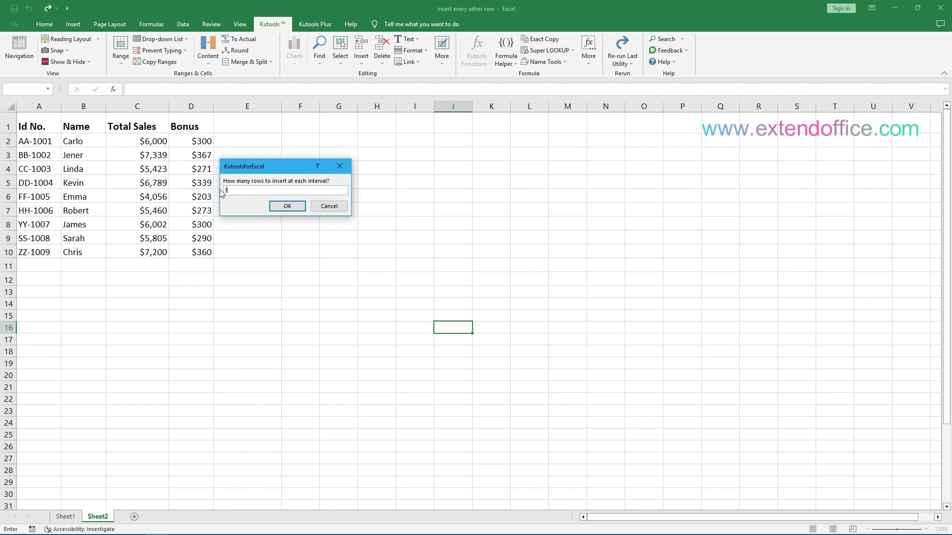
{"action": "type", "text": "1"}
{"action": "left_click", "coordinate": [287, 206]}
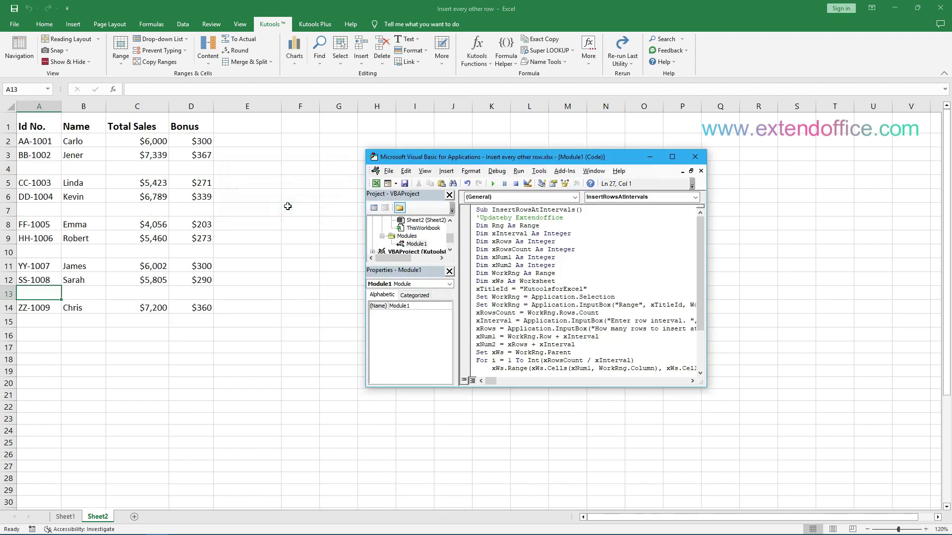
{"action": "left_click", "coordinate": [694, 157]}
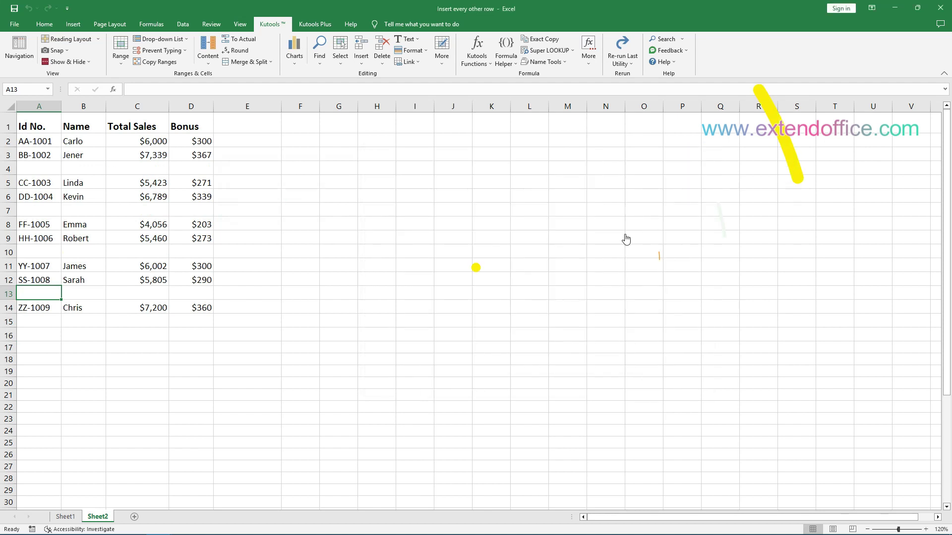